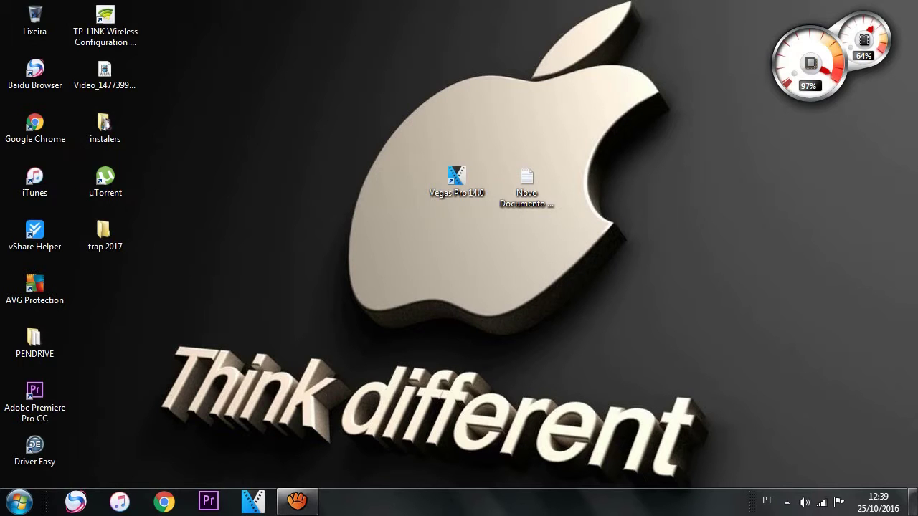
# Step: Open a Google Chrome window on a new tab page
pyautogui.rightClick(165, 502)
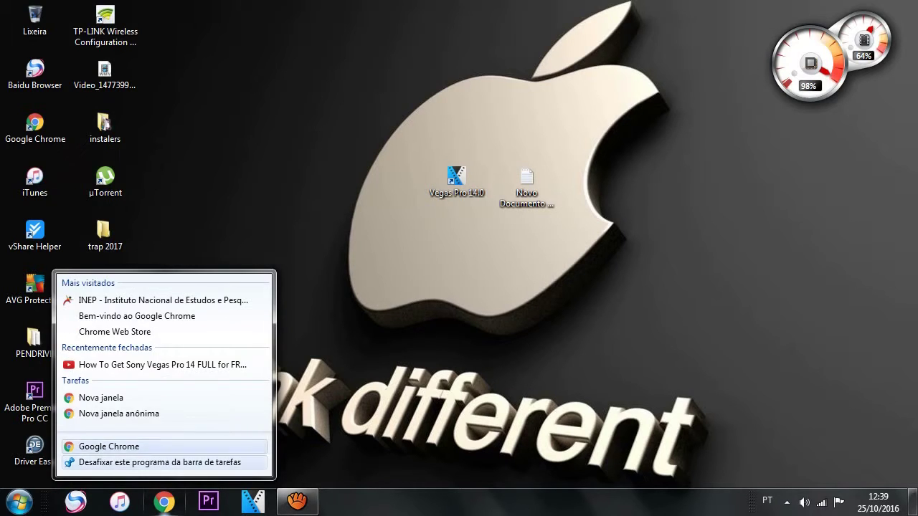
pyautogui.click(105, 129)
pyautogui.click(35, 126)
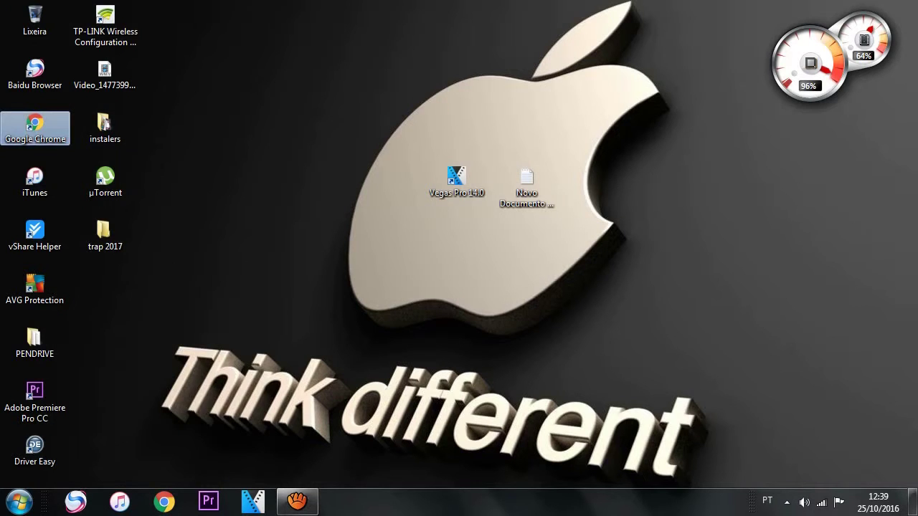
pyautogui.rightClick(30, 129)
pyautogui.click(107, 200)
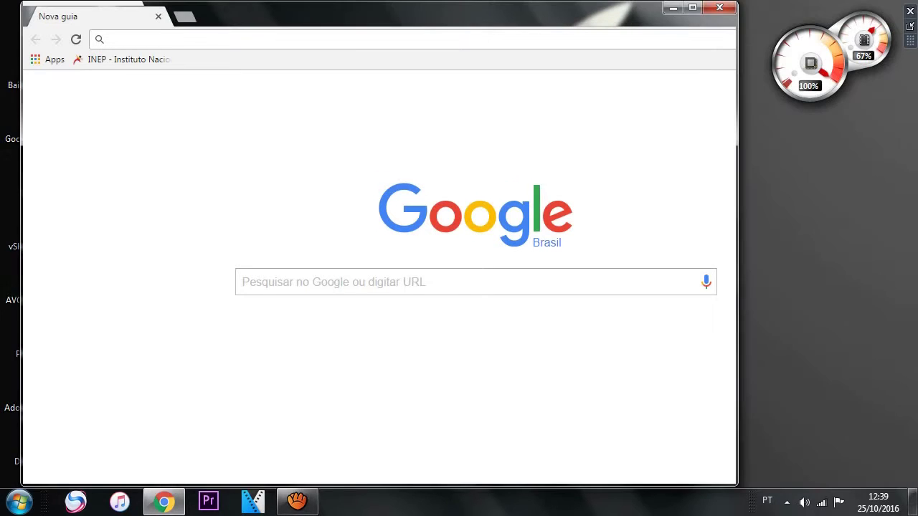
# Step: Minimise the browser and open the Novo Documento de Texto note from the desktop in a maximised window
pyautogui.click(673, 8)
pyautogui.doubleClick(527, 182)
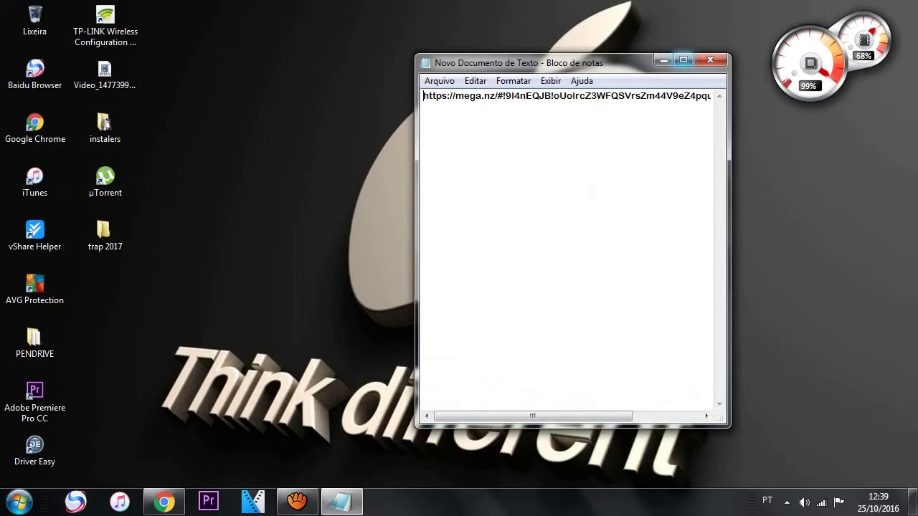
pyautogui.click(684, 59)
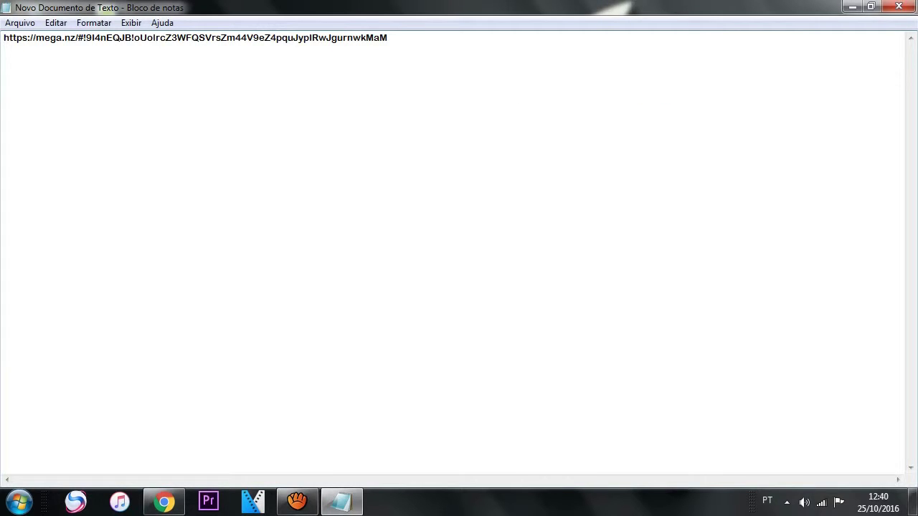
# Step: Copy the full mega.nz download link from the text document
pyautogui.moveTo(388, 38); pyautogui.dragTo(4, 38)
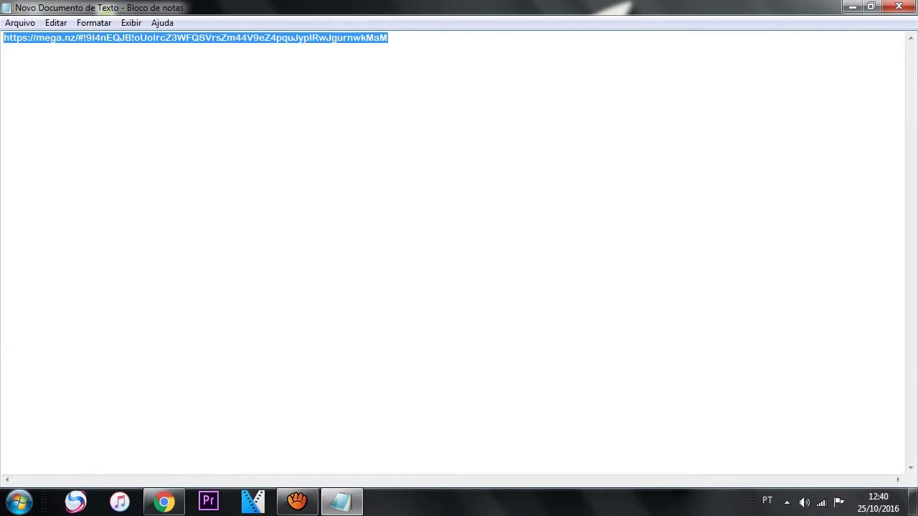
pyautogui.click(186, 37)
pyautogui.moveTo(388, 37); pyautogui.dragTo(3, 37)
pyautogui.rightClick(48, 38)
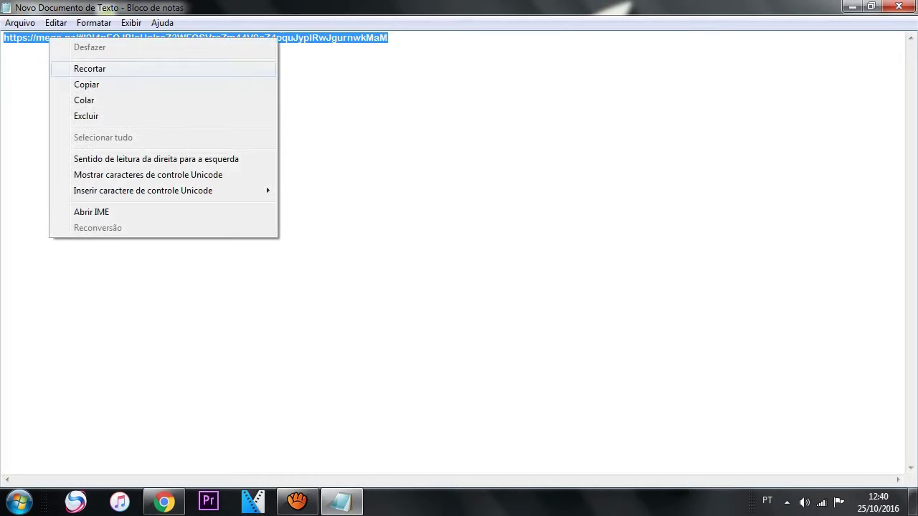
pyautogui.click(86, 83)
# Step: Minimise the note, switch to Google Chrome and load the copied mega.nz link
pyautogui.click(853, 7)
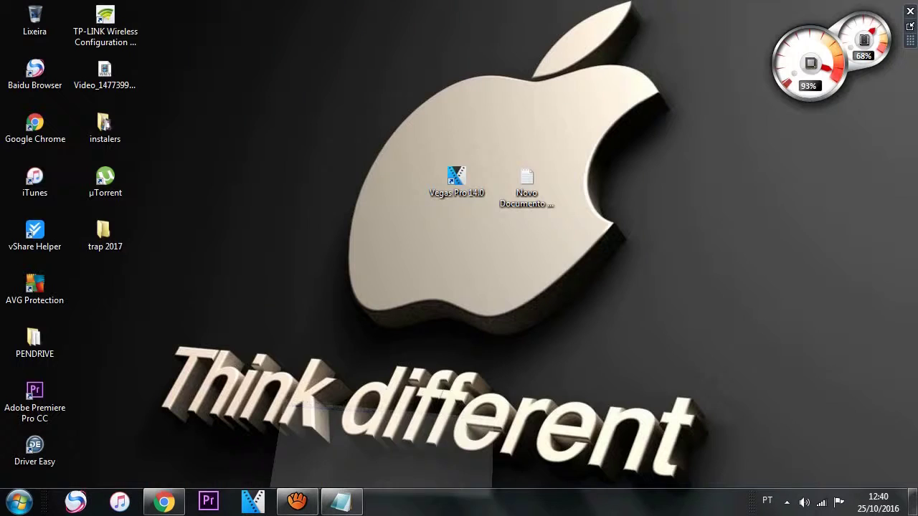
pyautogui.click(164, 501)
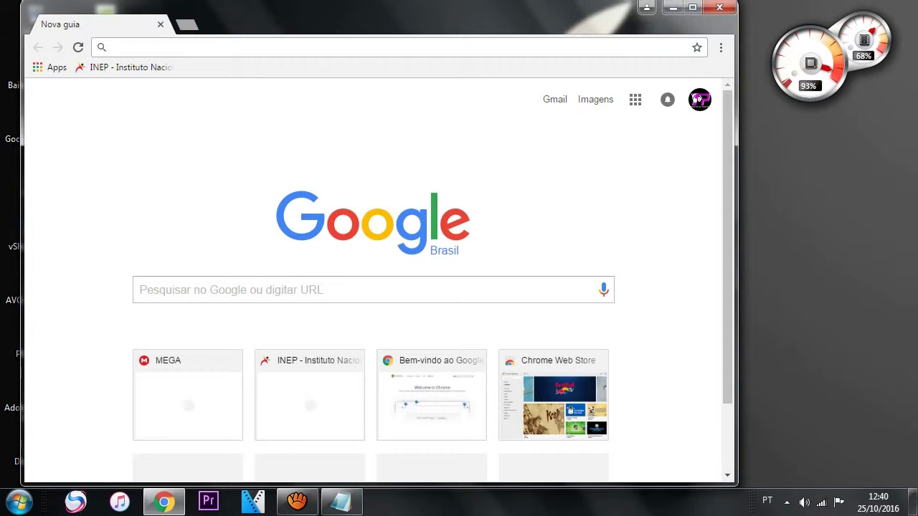
pyautogui.rightClick(178, 44)
pyautogui.click(208, 114)
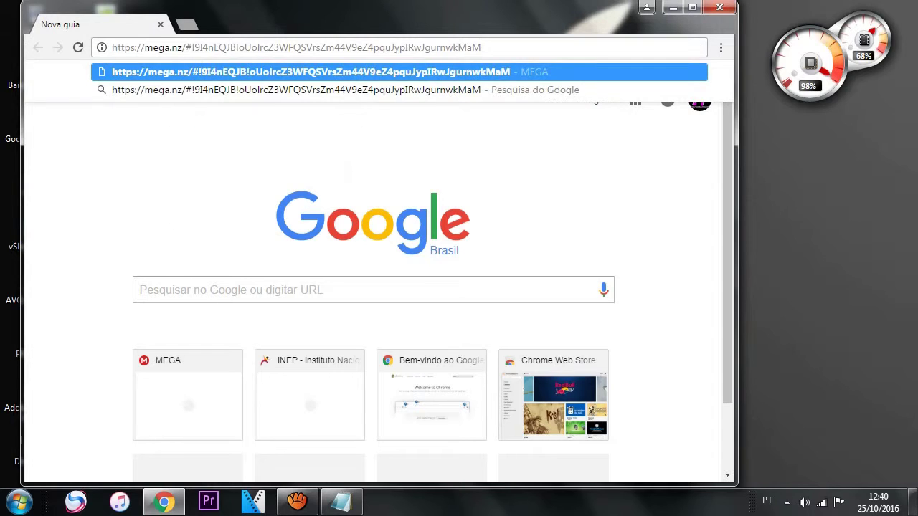
pyautogui.press('Return')
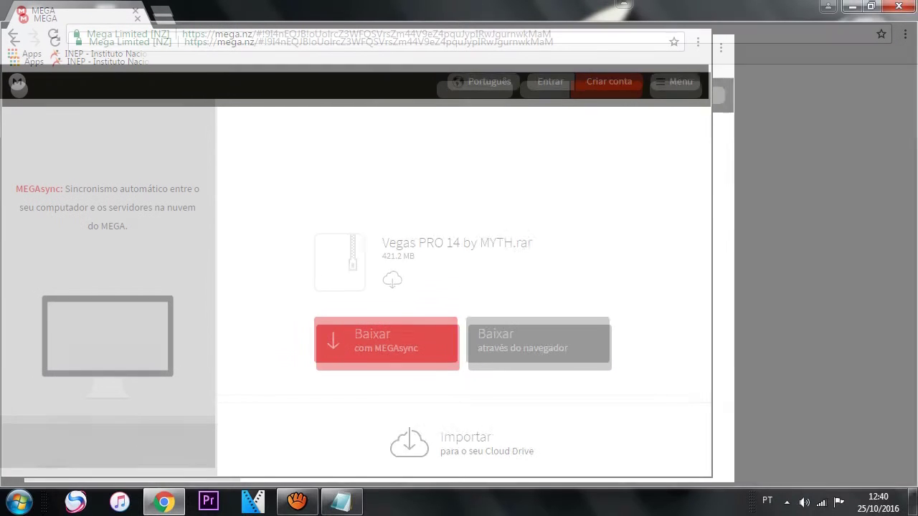
# Step: Maximise the browser window and download Vegas PRO 14 by MYTH.rar through the browser
pyautogui.click(692, 7)
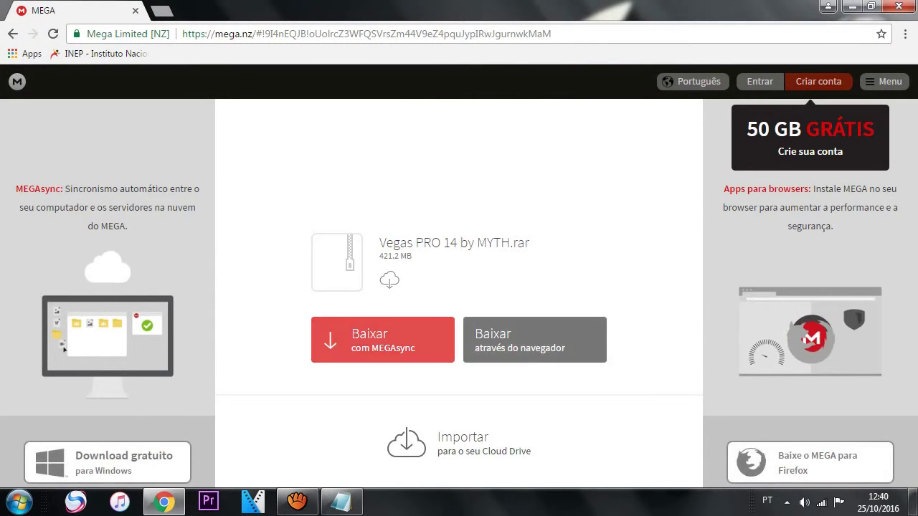
pyautogui.click(535, 340)
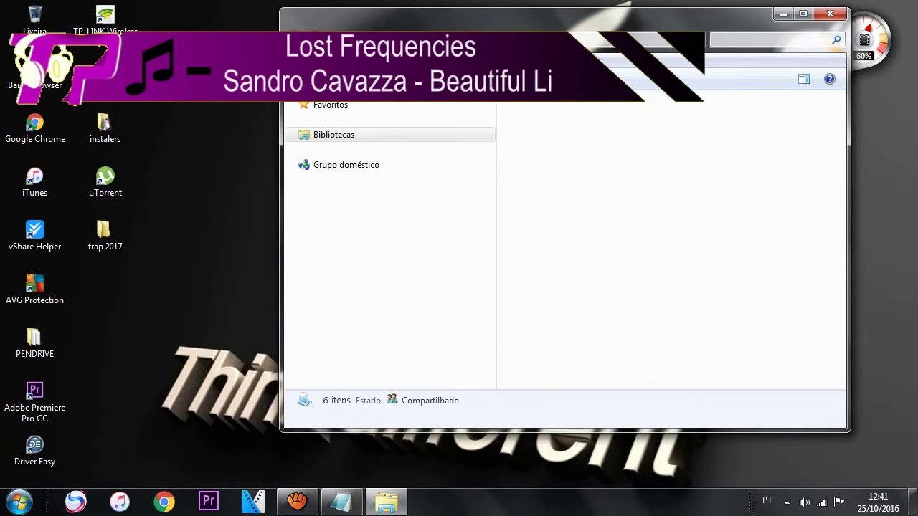
# Step: Open the Downloads folder and transfer the Sony Vegas Pro 14 ZIP archive to the desktop
pyautogui.click(341, 120)
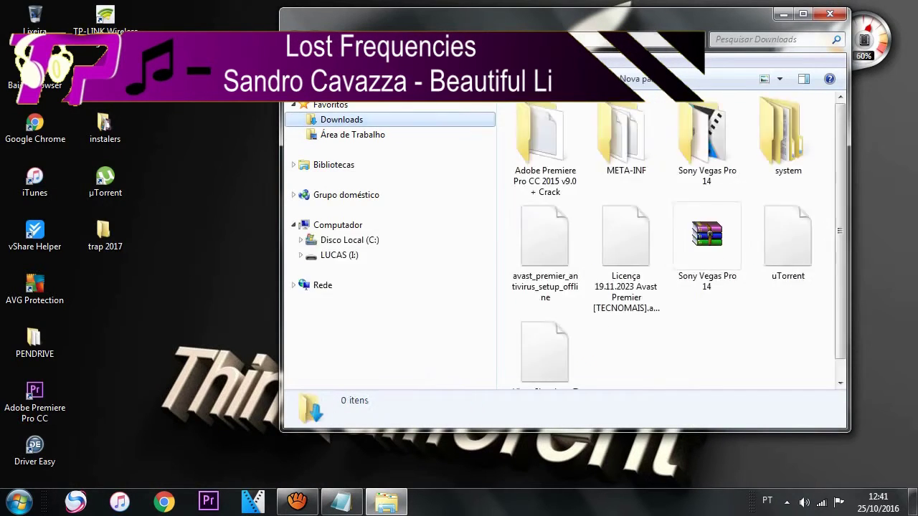
pyautogui.moveTo(459, 16); pyautogui.dragTo(339, 15)
pyautogui.moveTo(417, 13); pyautogui.dragTo(374, 13)
pyautogui.moveTo(544, 237); pyautogui.dragTo(778, 237)
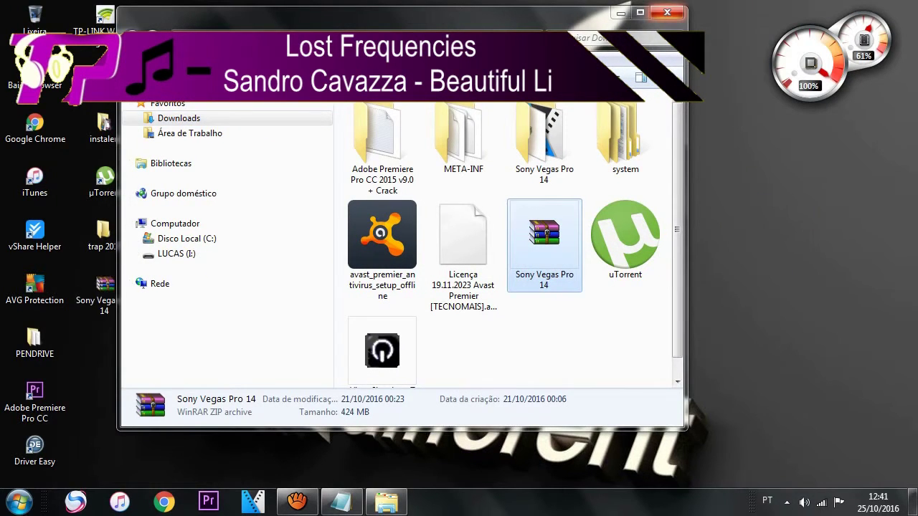
# Step: Close the Downloads window and place the Sony Vegas Pro 14 archive in the free area of the desktop
pyautogui.click(668, 13)
pyautogui.moveTo(807, 181); pyautogui.dragTo(742, 228)
pyautogui.moveTo(735, 190); pyautogui.dragTo(684, 186)
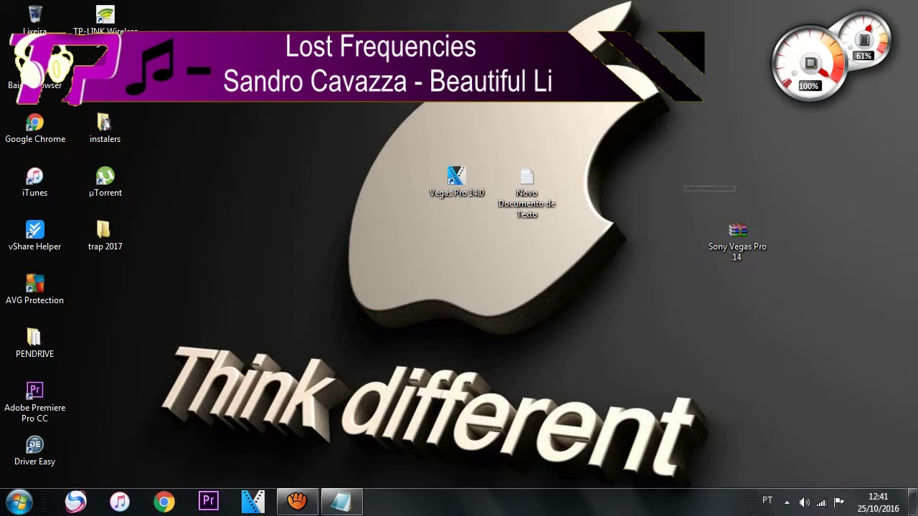
# Step: Extract the Sony Vegas Pro 14 archive to the desktop with WinRAR
pyautogui.click(738, 241)
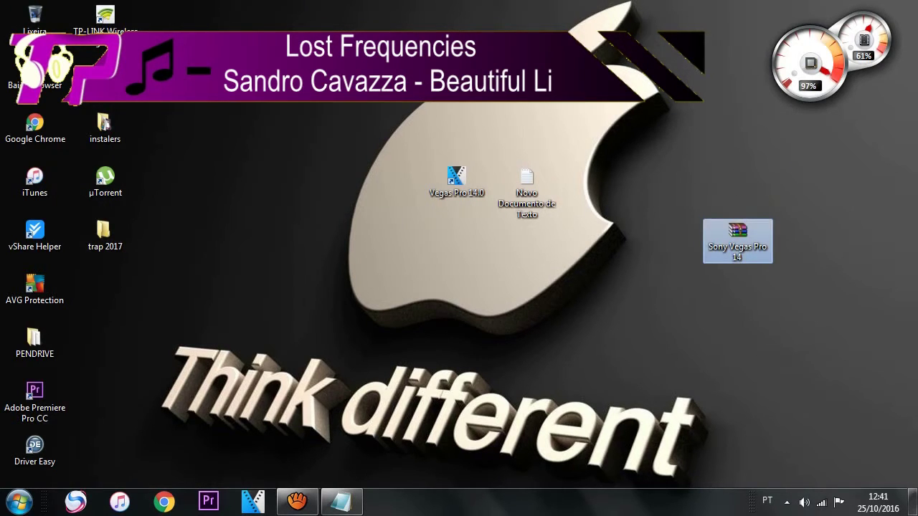
pyautogui.rightClick(738, 244)
pyautogui.click(748, 246)
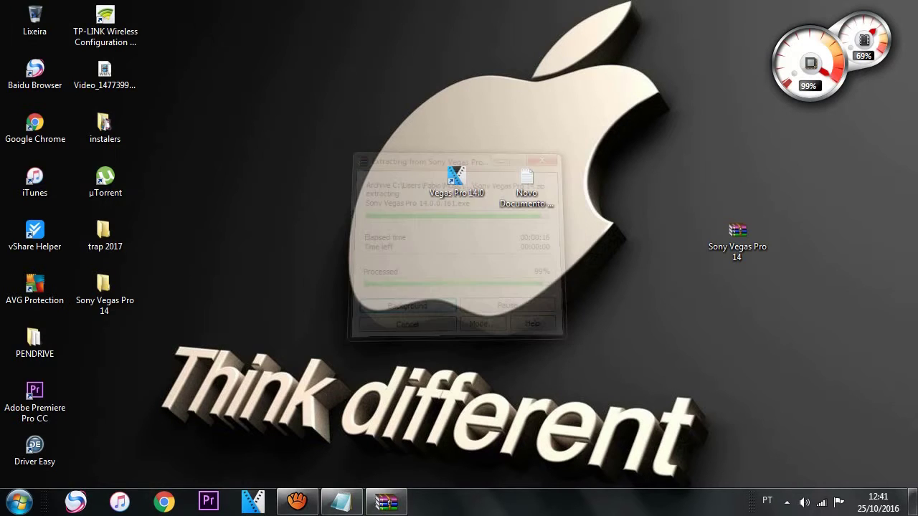
# Step: Move the extracted Sony Vegas Pro 14 folder directly beneath its archive on the desktop
pyautogui.click(105, 295)
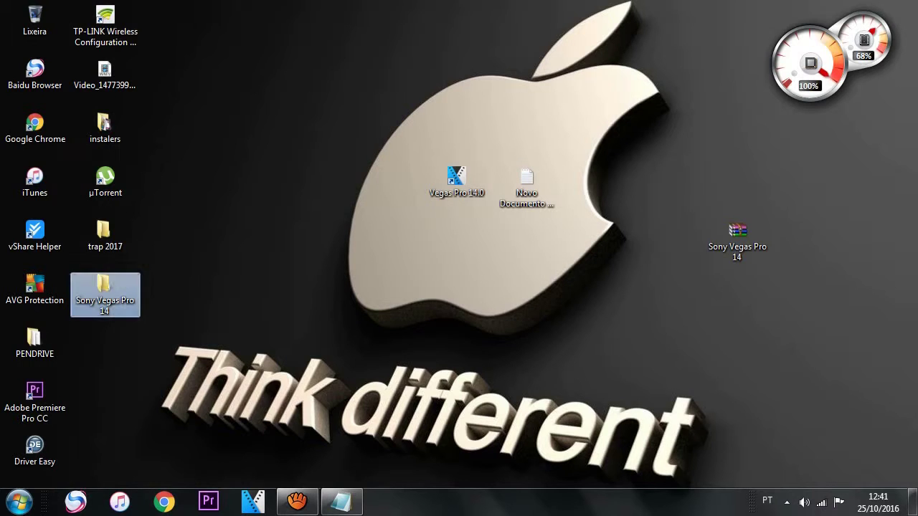
pyautogui.moveTo(105, 294); pyautogui.dragTo(737, 290)
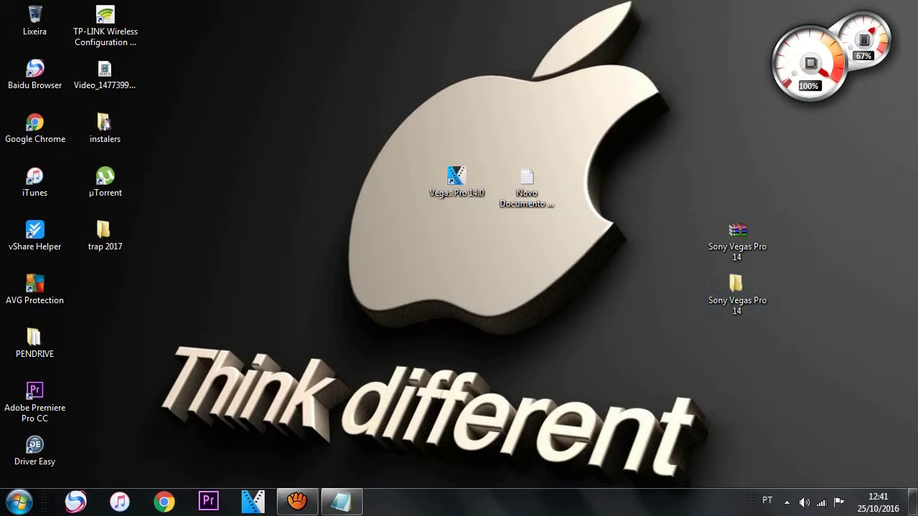
pyautogui.moveTo(795, 372); pyautogui.dragTo(737, 305)
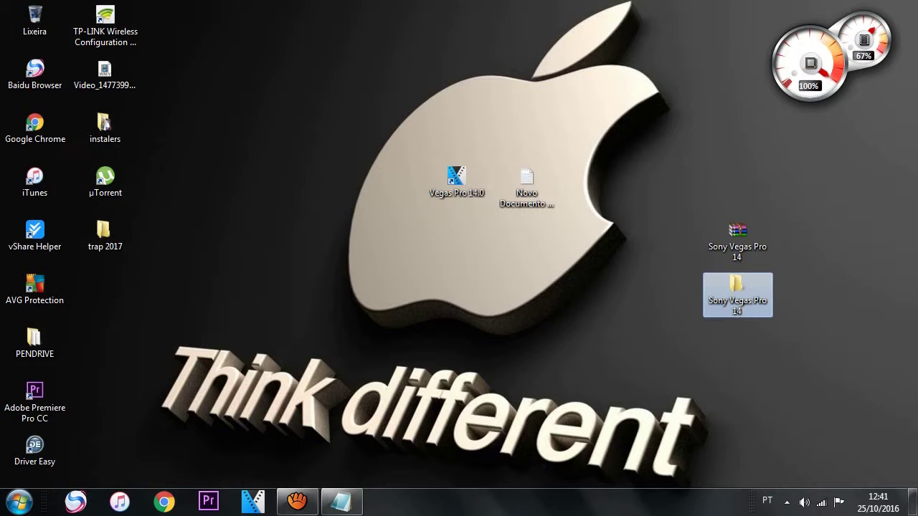
# Step: Open the extracted Sony Vegas Pro 14 folder and look over the patch and installer files inside
pyautogui.click(796, 351)
pyautogui.click(737, 294)
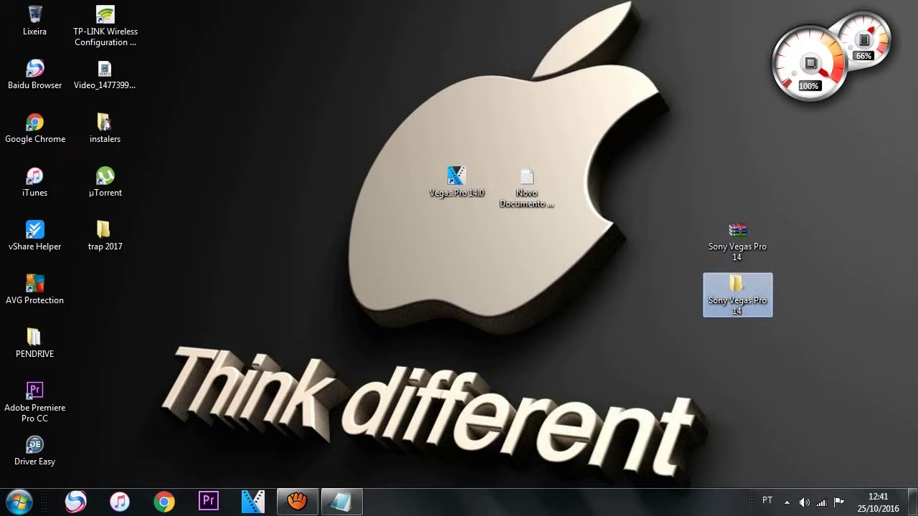
pyautogui.press('Return')
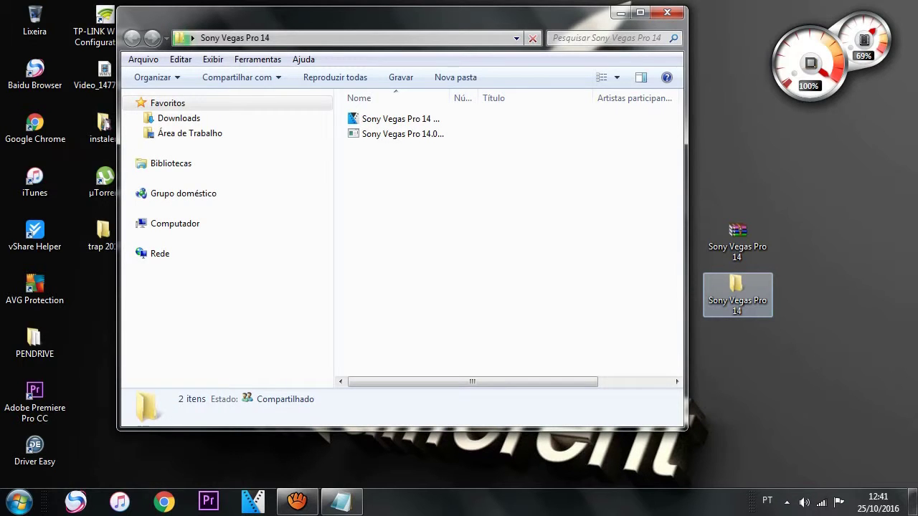
pyautogui.moveTo(465, 190); pyautogui.dragTo(396, 110)
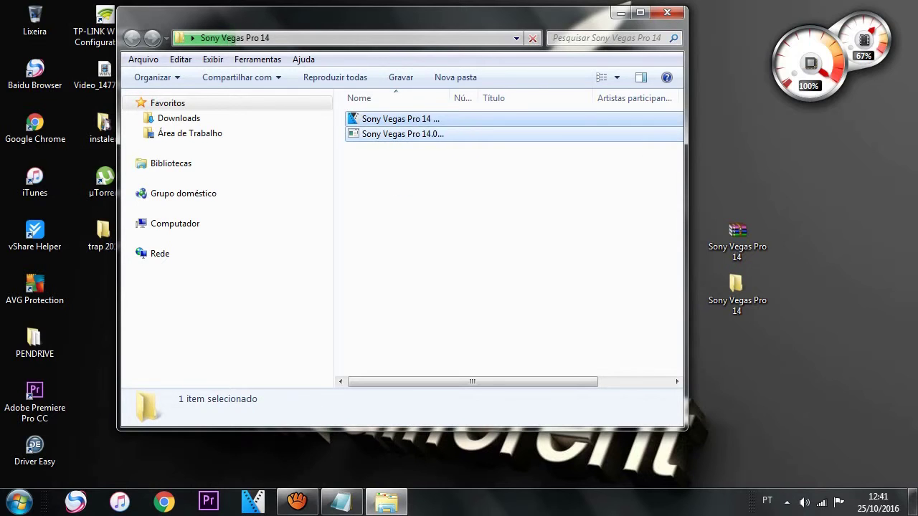
pyautogui.click(459, 188)
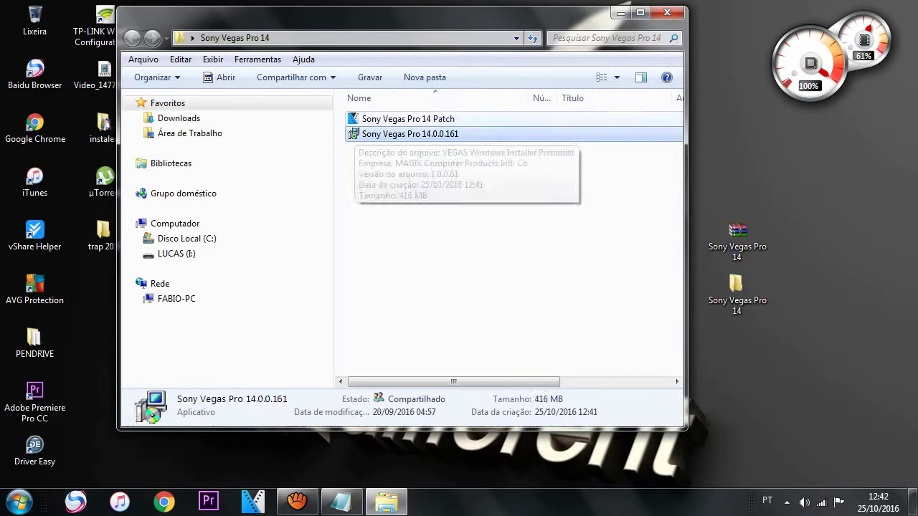
pyautogui.click(395, 119)
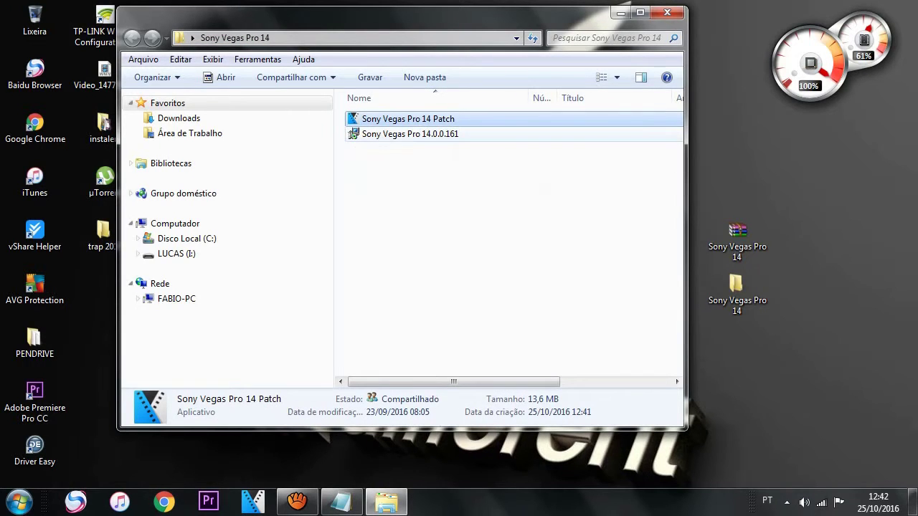
# Step: Run the Sony Vegas Pro 14.0.0.161 installer as administrator
pyautogui.rightClick(380, 134)
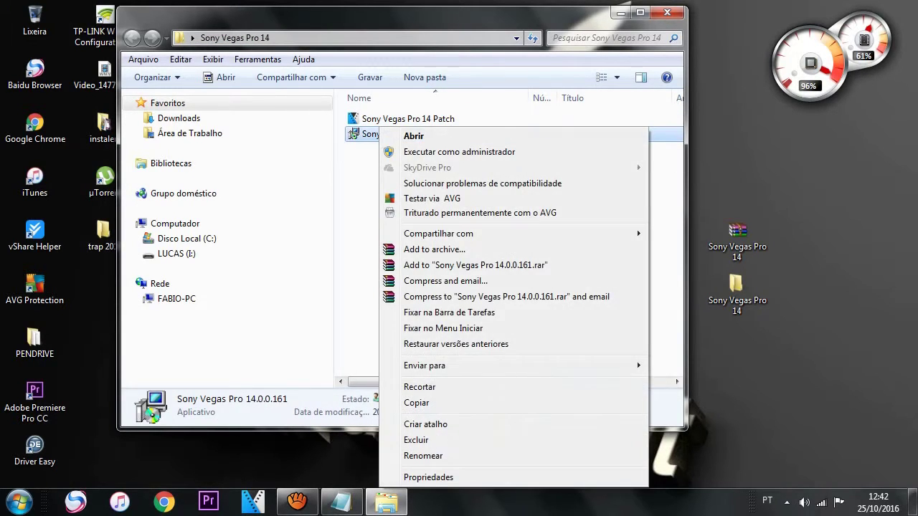
pyautogui.click(444, 152)
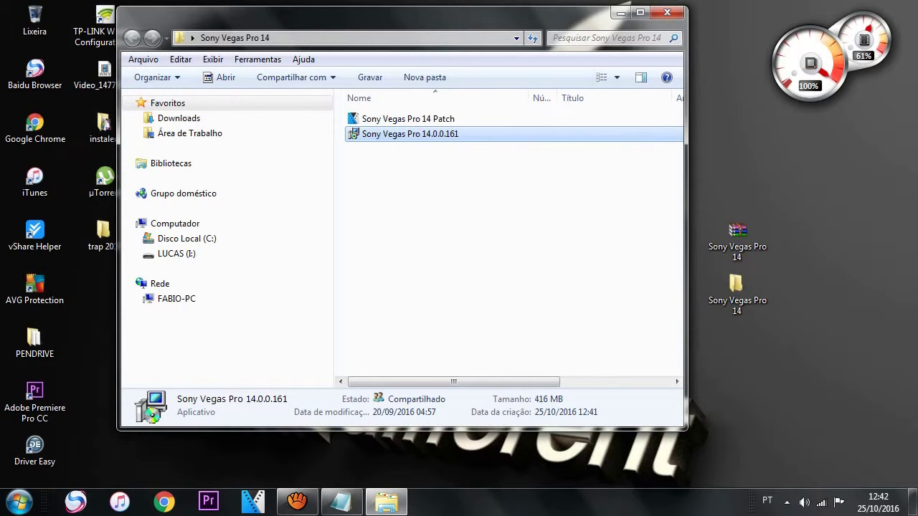
pyautogui.moveTo(453, 383)
pyautogui.mouseDown()
pyautogui.moveTo(492, 382)
pyautogui.moveTo(452, 382)
pyautogui.mouseUp()
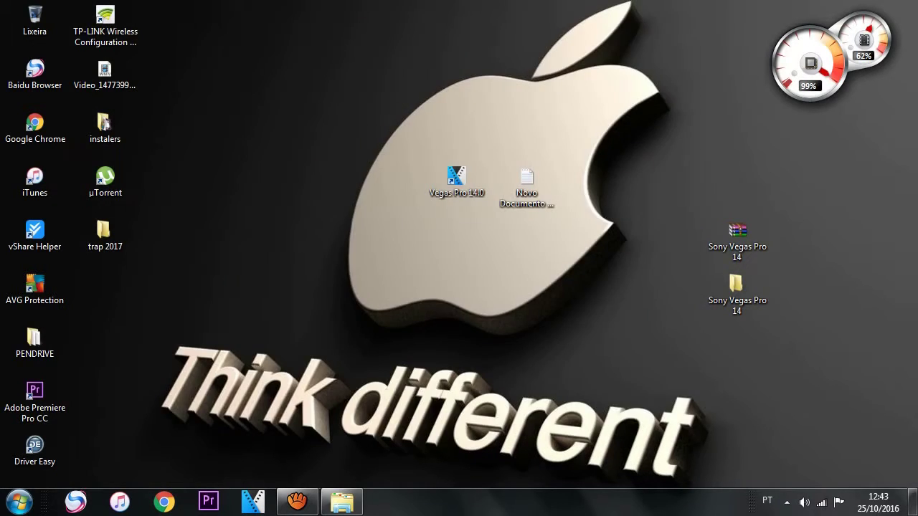
pyautogui.moveTo(298, 502)
pyautogui.moveTo(640, 376); pyautogui.dragTo(382, 126)
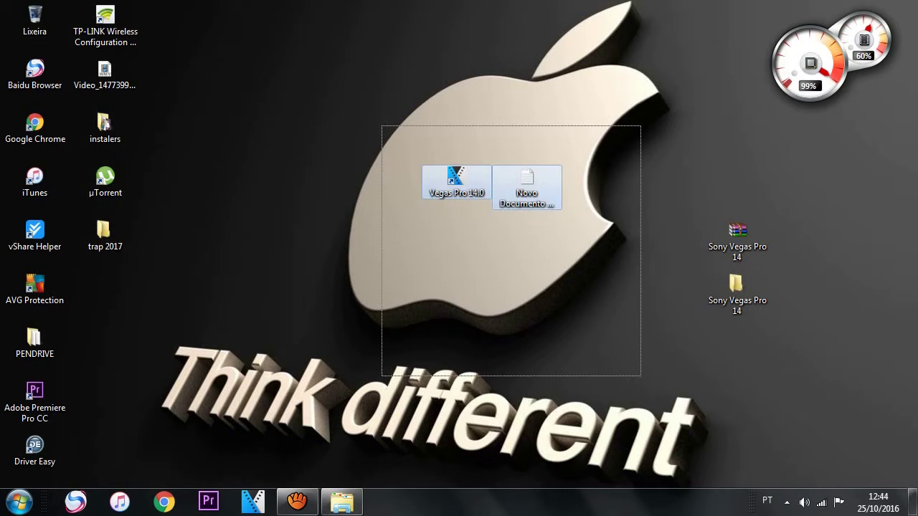
pyautogui.moveTo(380, 255); pyautogui.dragTo(503, 472)
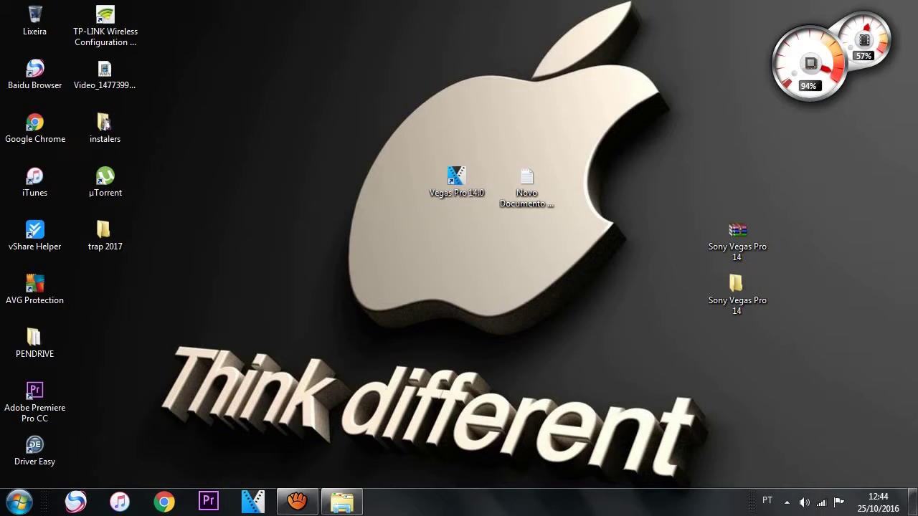
pyautogui.moveTo(676, 150); pyautogui.dragTo(786, 244)
pyautogui.click(785, 245)
pyautogui.moveTo(754, 341); pyautogui.dragTo(653, 275)
pyautogui.click(654, 275)
# Step: Open the extracted Sony Vegas Pro 14 folder on the desktop again
pyautogui.click(737, 295)
pyautogui.doubleClick(737, 295)
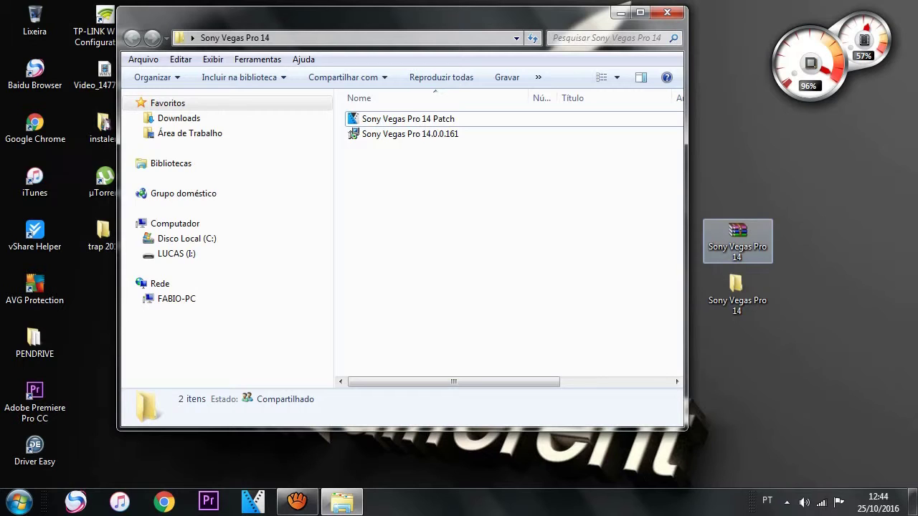
pyautogui.moveTo(451, 208); pyautogui.dragTo(429, 157)
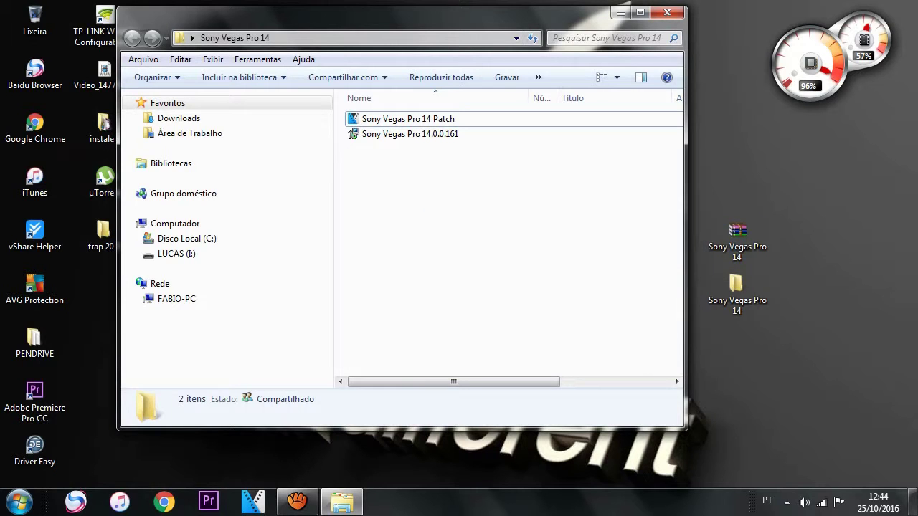
# Step: Run the Sony Vegas Pro 14 Patch as administrator and start installing it
pyautogui.click(423, 134)
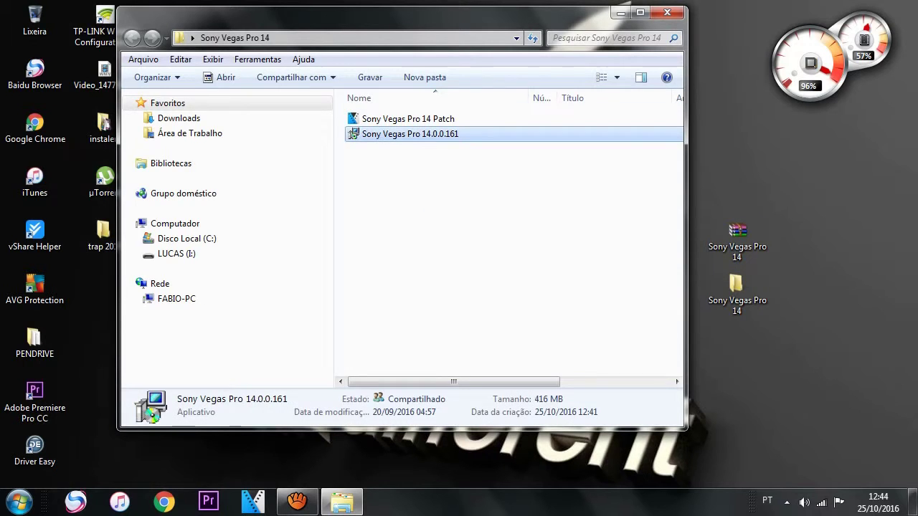
pyautogui.click(400, 119)
pyautogui.rightClick(398, 120)
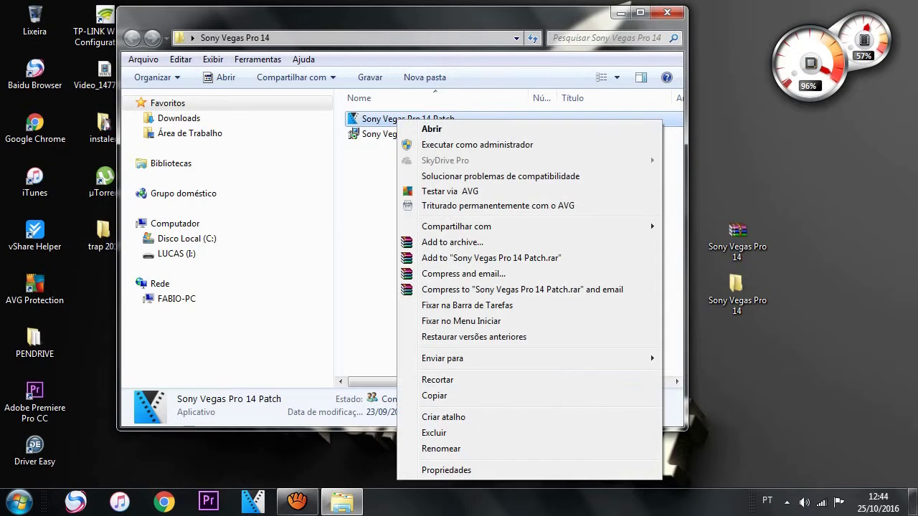
pyautogui.click(477, 145)
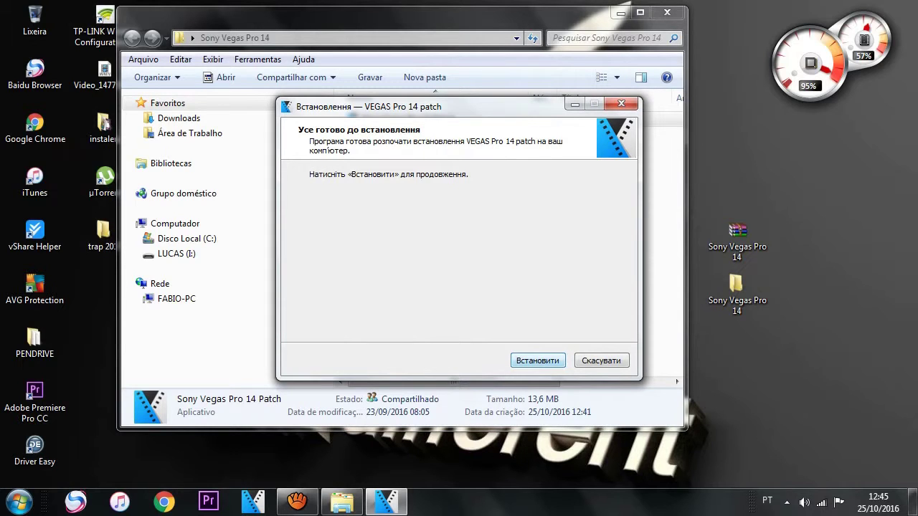
pyautogui.press('Return')
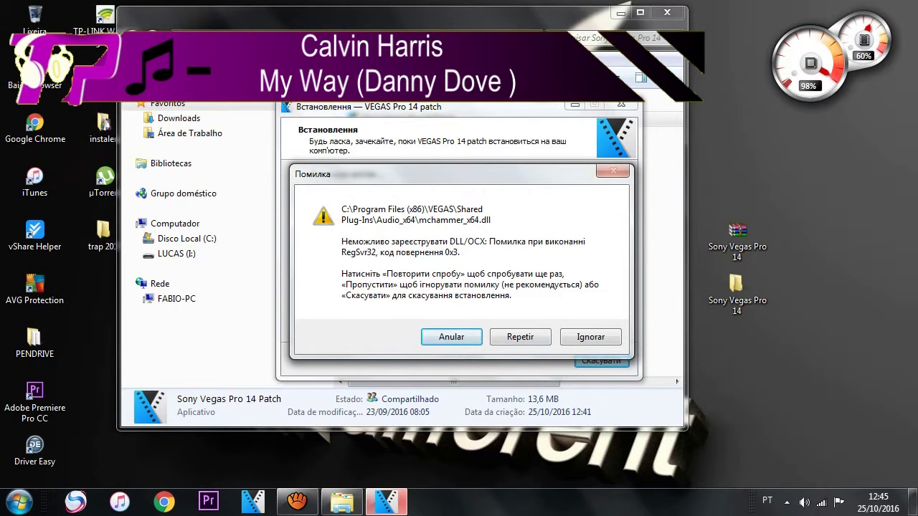
# Step: Abort the VEGAS Pro 14 patch installation and close the Sony Vegas Pro 14 folder window
pyautogui.press('Return')
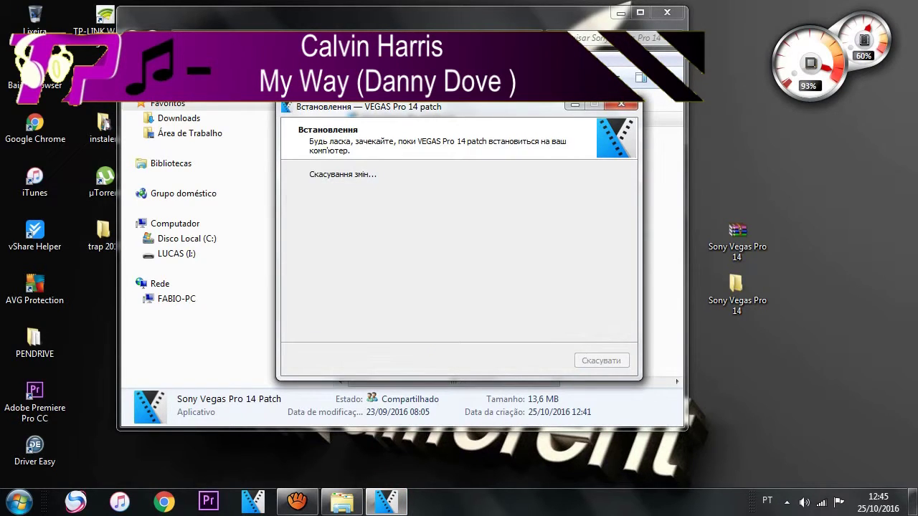
pyautogui.click(509, 251)
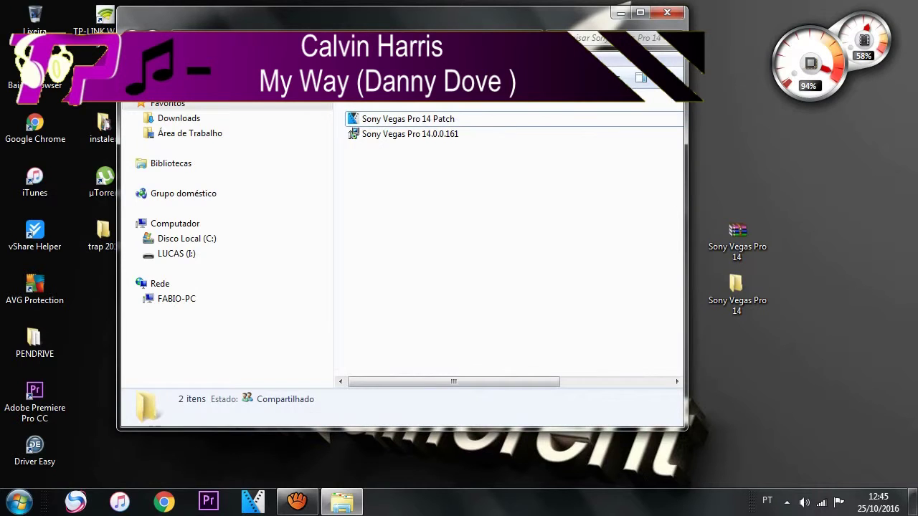
pyautogui.hotkey('alt', 'F4')
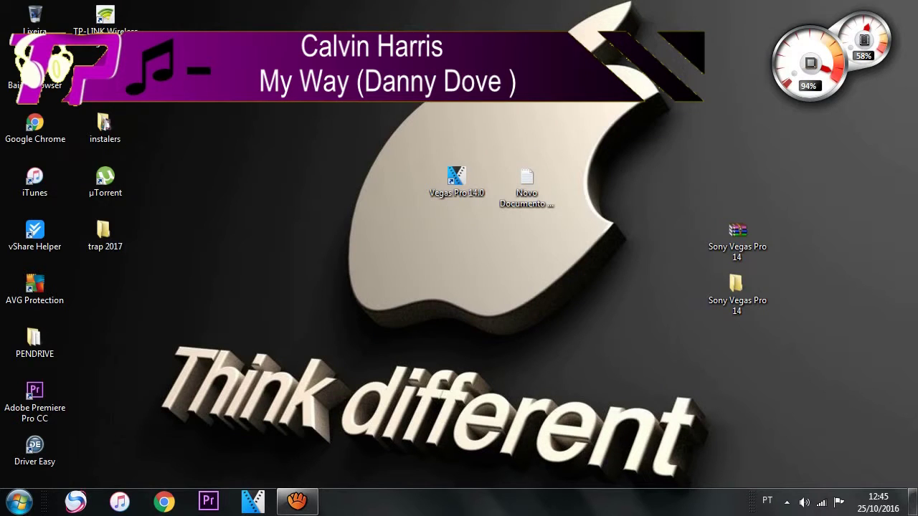
# Step: Move the Vegas Pro 14.0 desktop shortcut beneath the trap 2017 folder and launch Vegas Pro 14.0
pyautogui.click(456, 181)
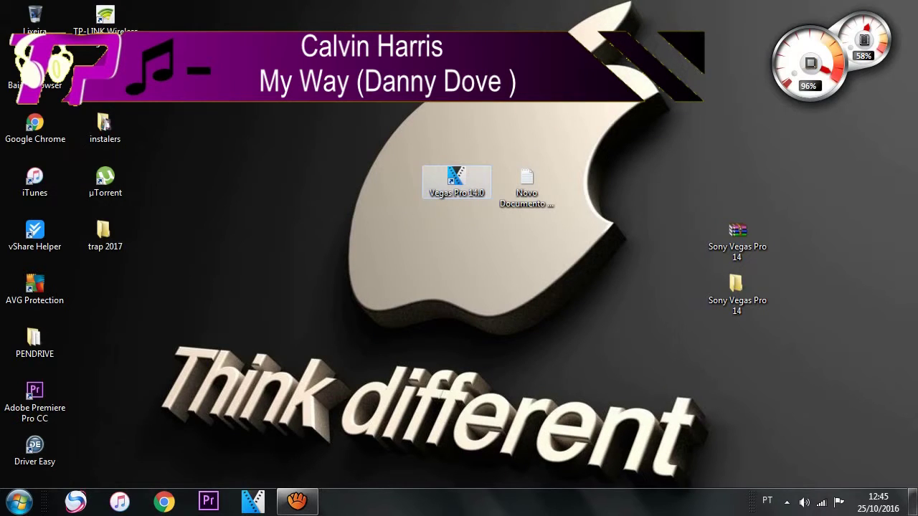
pyautogui.rightClick(450, 180)
pyautogui.click(532, 200)
pyautogui.moveTo(456, 181); pyautogui.dragTo(105, 284)
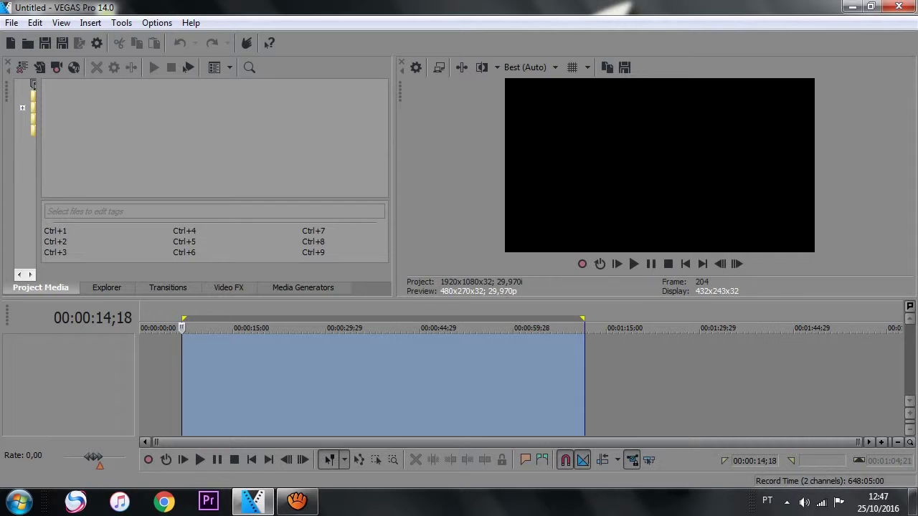
# Step: Clear the time selection on the timeline and switch the workspace to the Default Layout
pyautogui.click(340, 380)
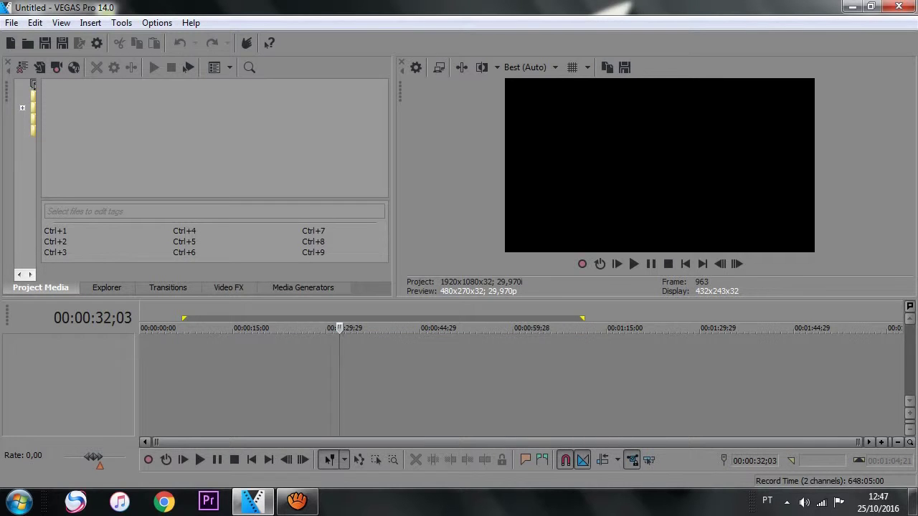
pyautogui.click(61, 22)
pyautogui.moveTo(143, 77)
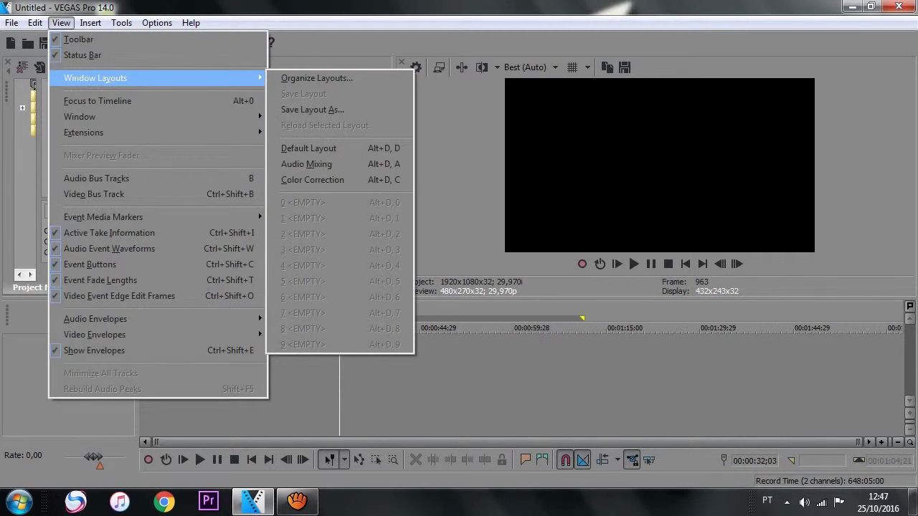
pyautogui.click(308, 148)
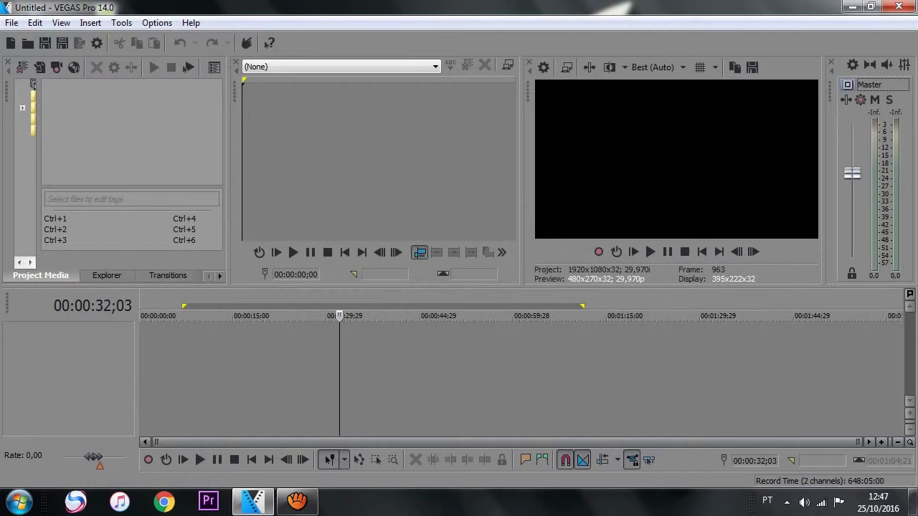
pyautogui.click(496, 379)
pyautogui.click(268, 379)
pyautogui.click(399, 379)
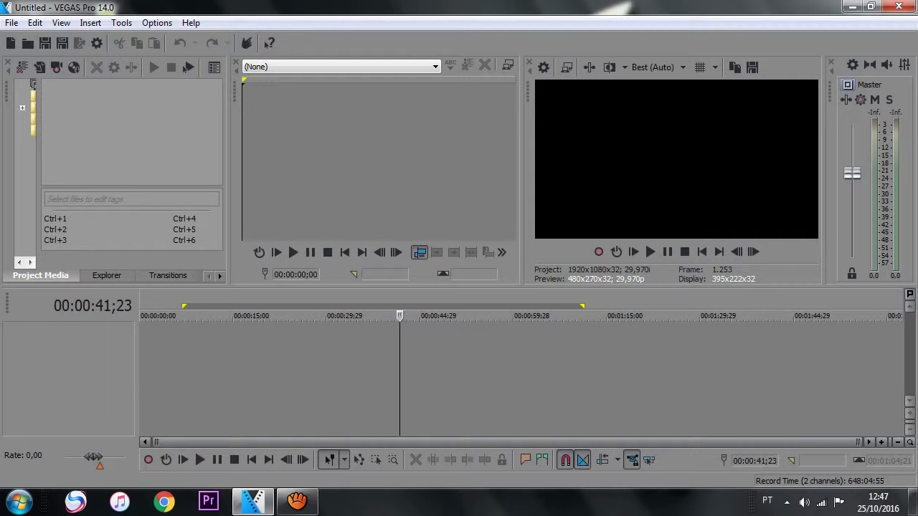
pyautogui.click(347, 162)
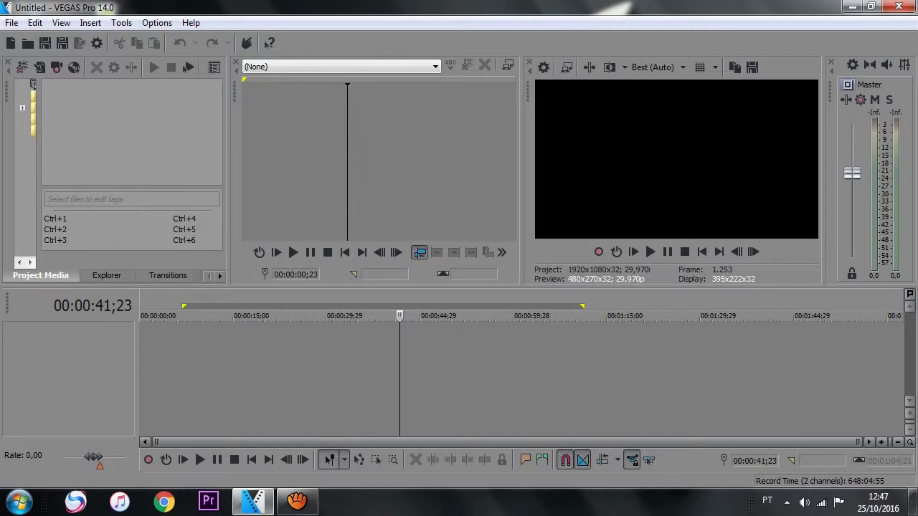
pyautogui.click(296, 162)
pyautogui.click(411, 163)
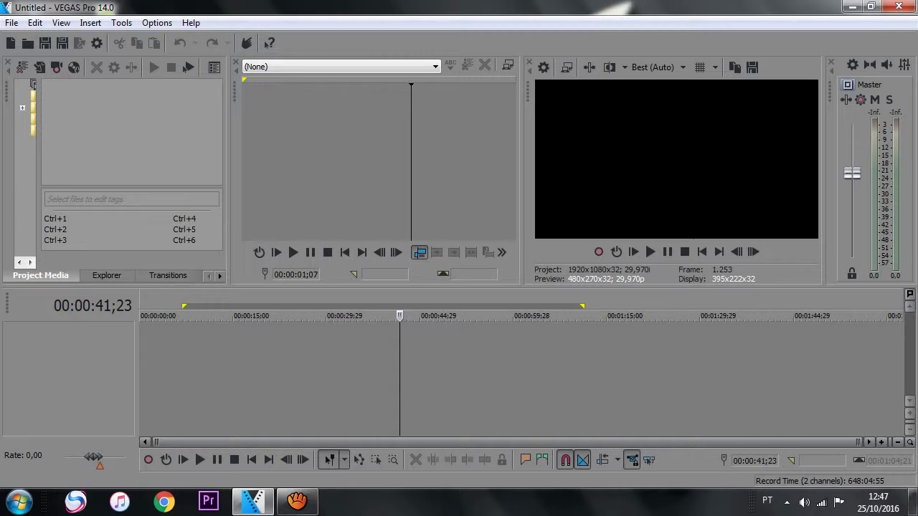
pyautogui.click(461, 162)
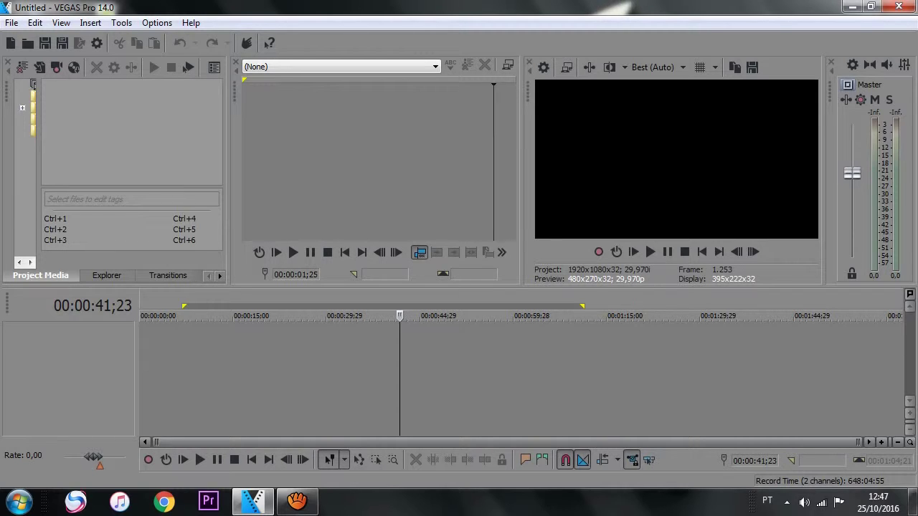
pyautogui.click(442, 158)
pyautogui.click(274, 162)
pyautogui.click(401, 162)
pyautogui.click(342, 162)
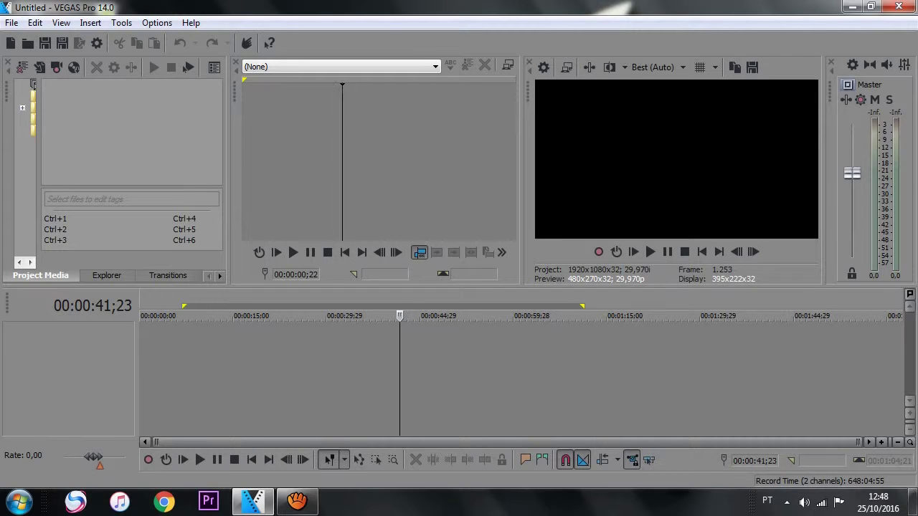
# Step: Shift the loop region to the start of the timeline and place the timeline cursor at 00:00:08;02
pyautogui.moveTo(383, 306); pyautogui.dragTo(341, 306)
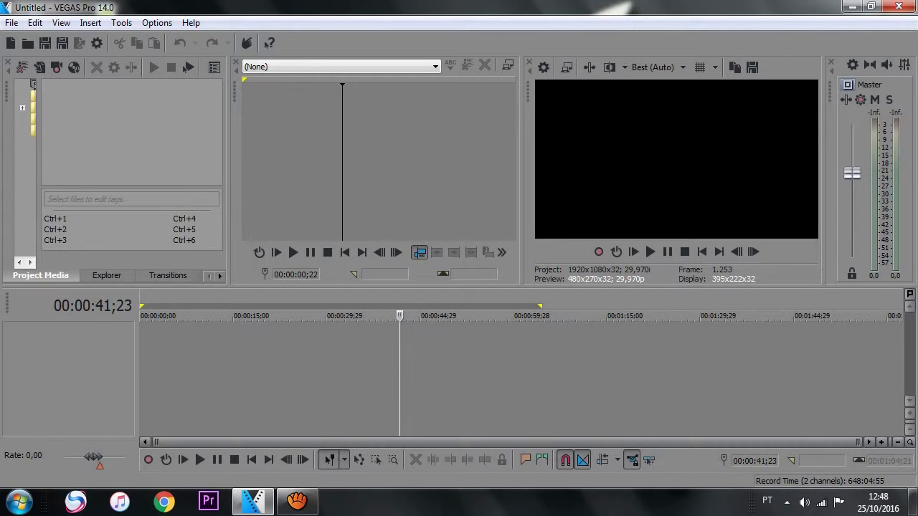
pyautogui.click(195, 376)
pyautogui.click(326, 377)
pyautogui.click(445, 377)
pyautogui.click(489, 377)
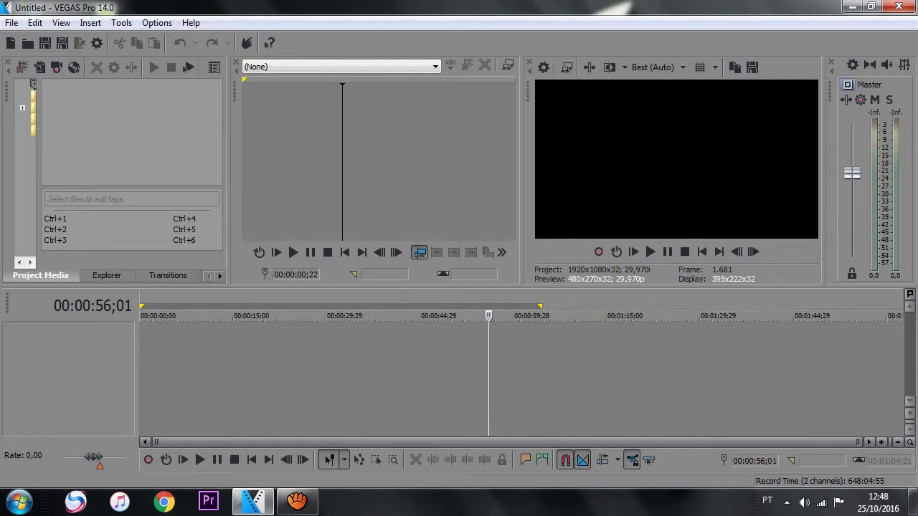
pyautogui.click(261, 376)
pyautogui.click(190, 377)
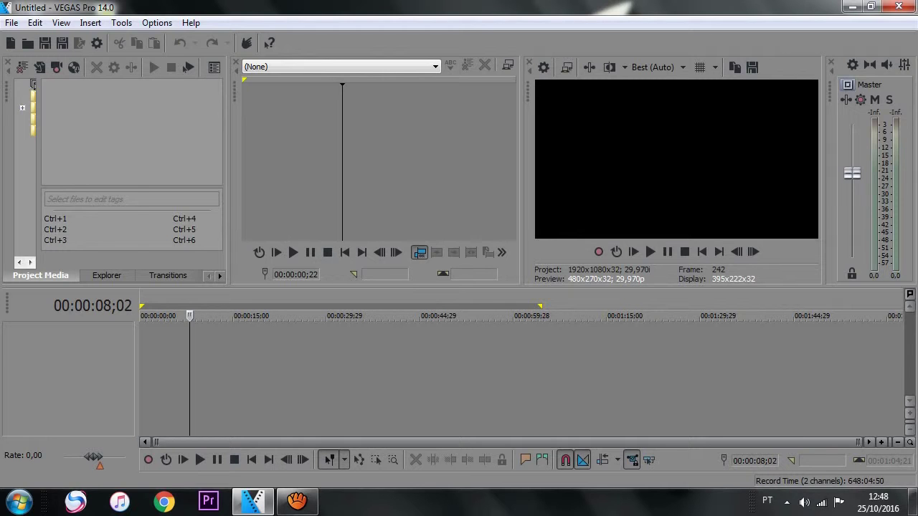
# Step: Show the Transitions plug-ins and their presets, and place the timeline cursor at 00:00:29;17
pyautogui.click(168, 276)
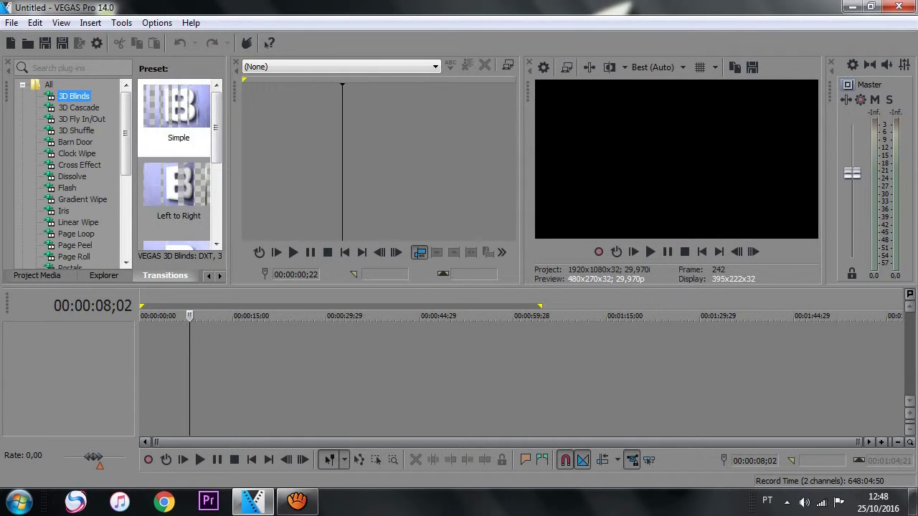
pyautogui.click(401, 377)
pyautogui.click(511, 376)
pyautogui.click(546, 377)
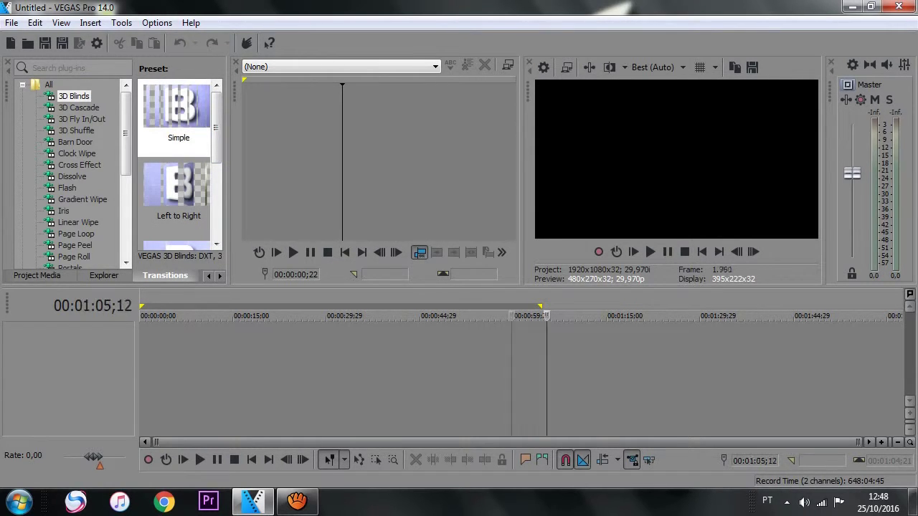
pyautogui.click(425, 376)
pyautogui.click(323, 376)
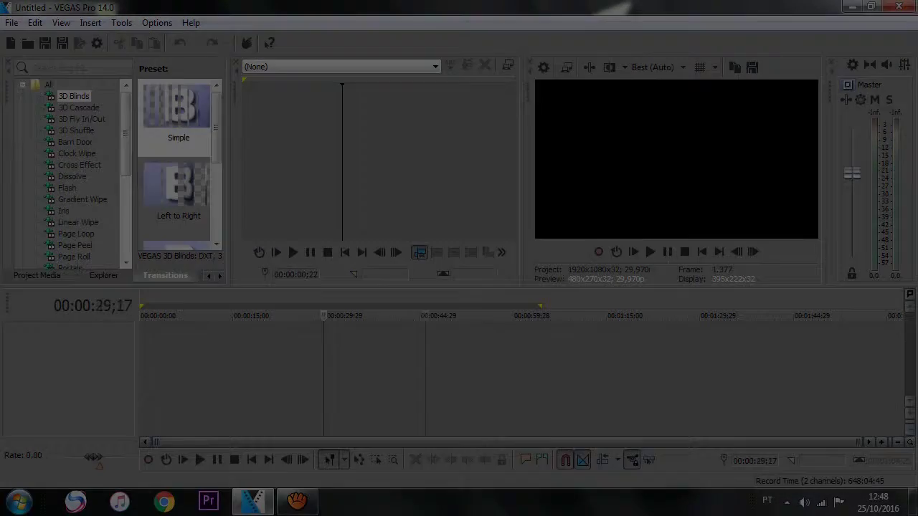